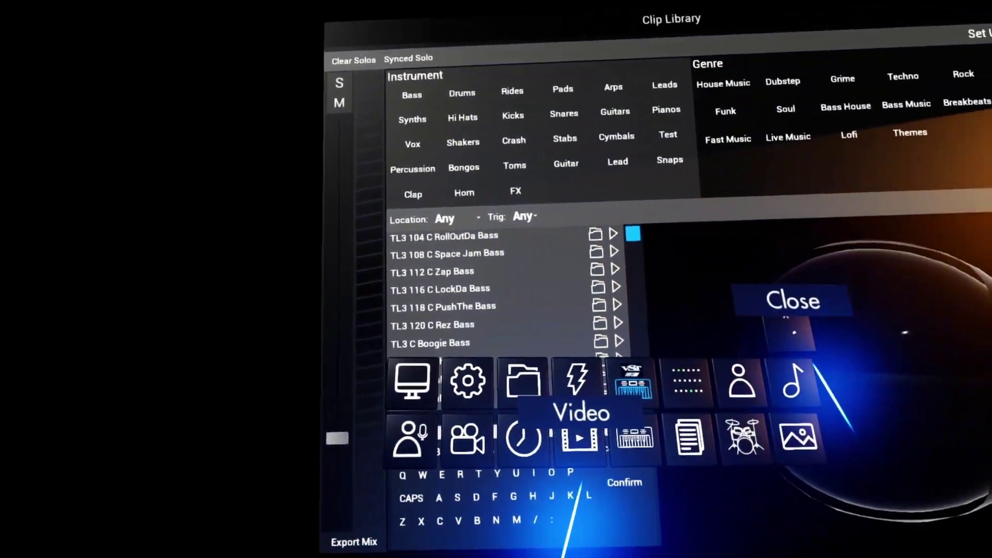
Filter the clip library to Kicks and add the DTS Kit 10 Kick 01 sample to the scene
left_click(794, 333)
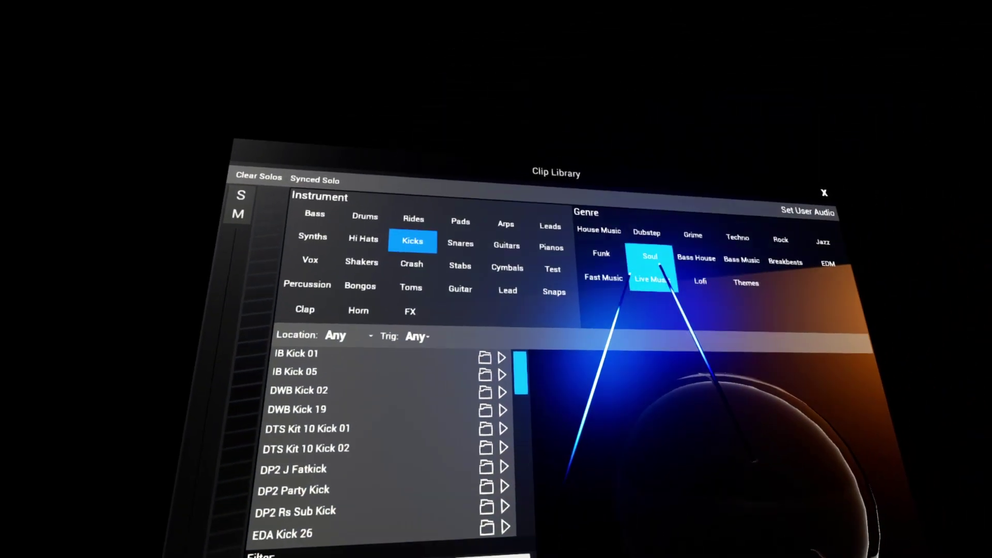
left_click(707, 214)
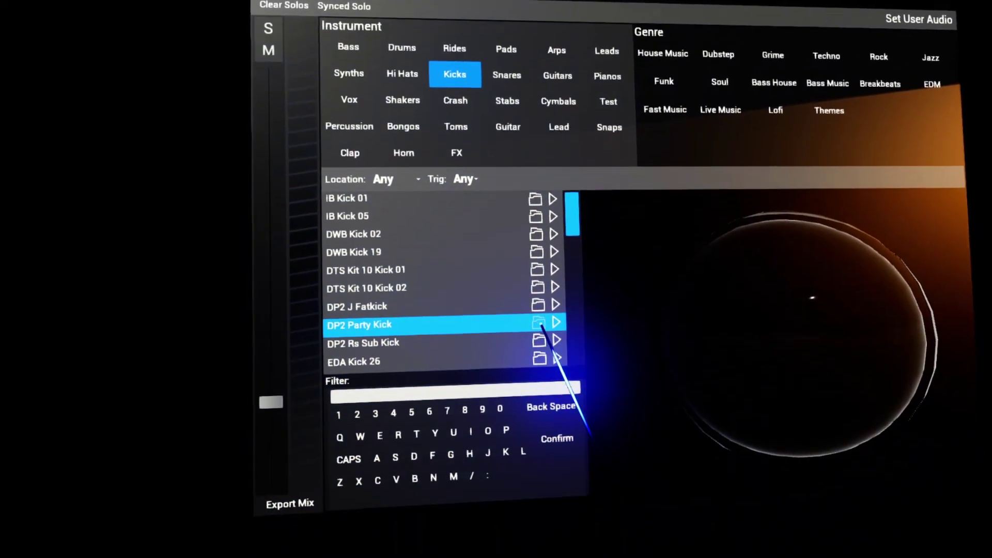
left_click(535, 340)
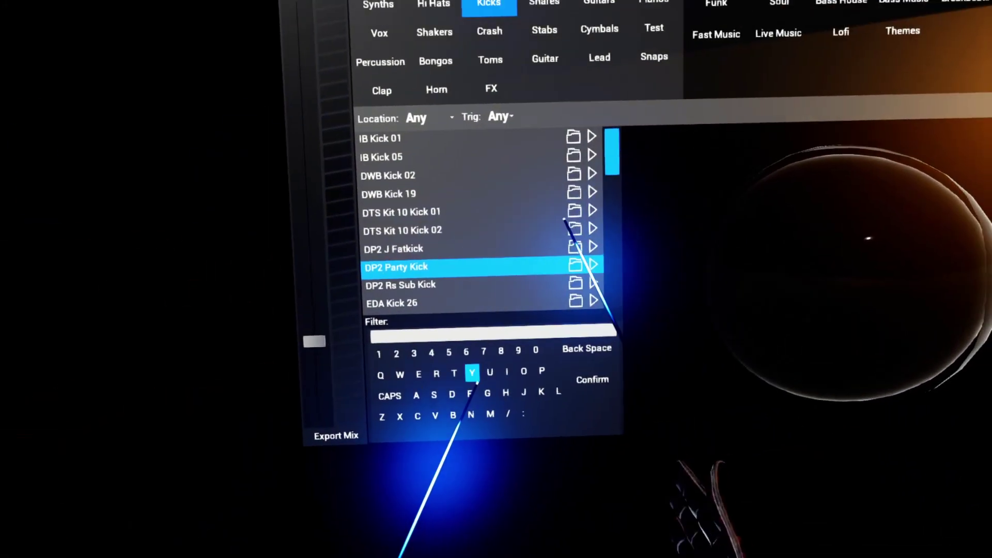
left_click(565, 213)
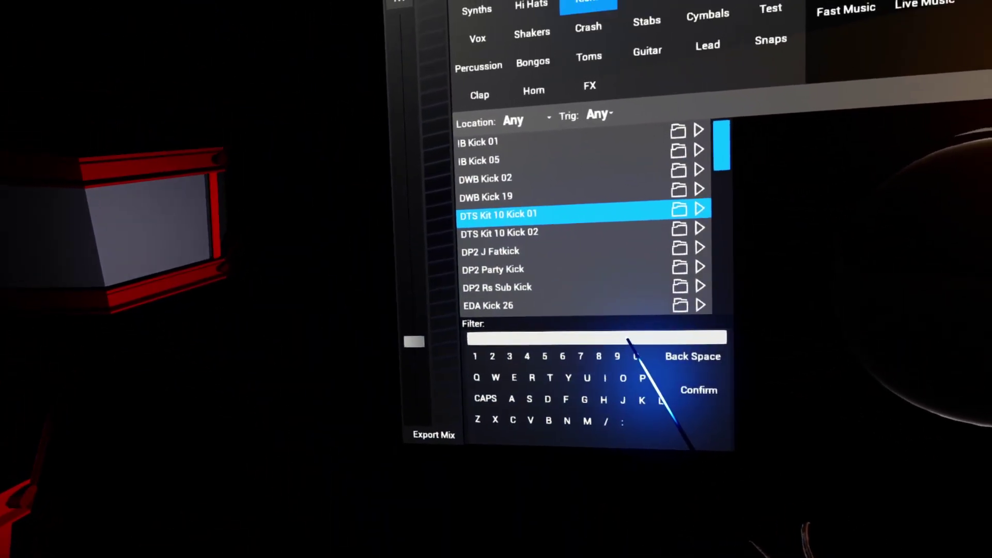
Filter the clip library by the text "edm" with the Kicks instrument category cleared
left_click(496, 359)
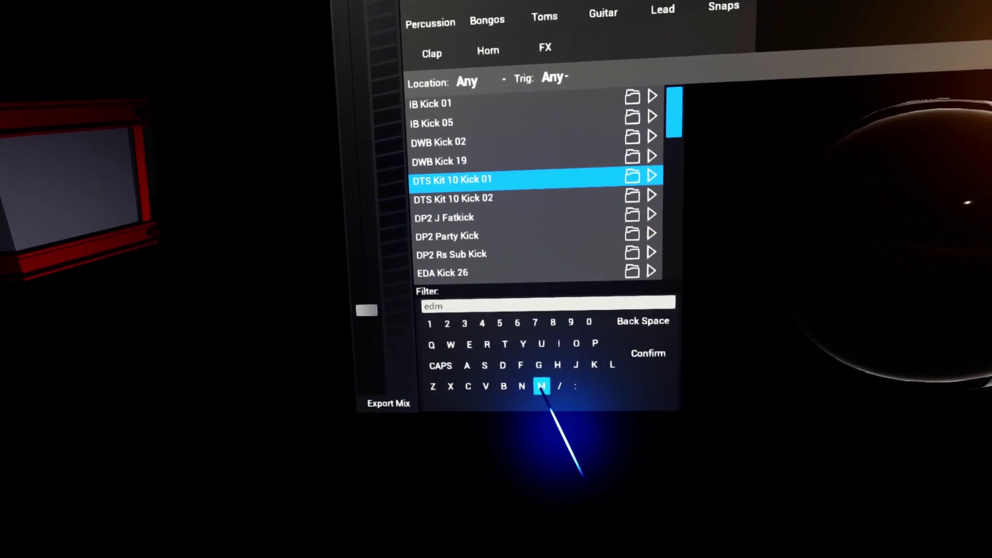
left_click(648, 353)
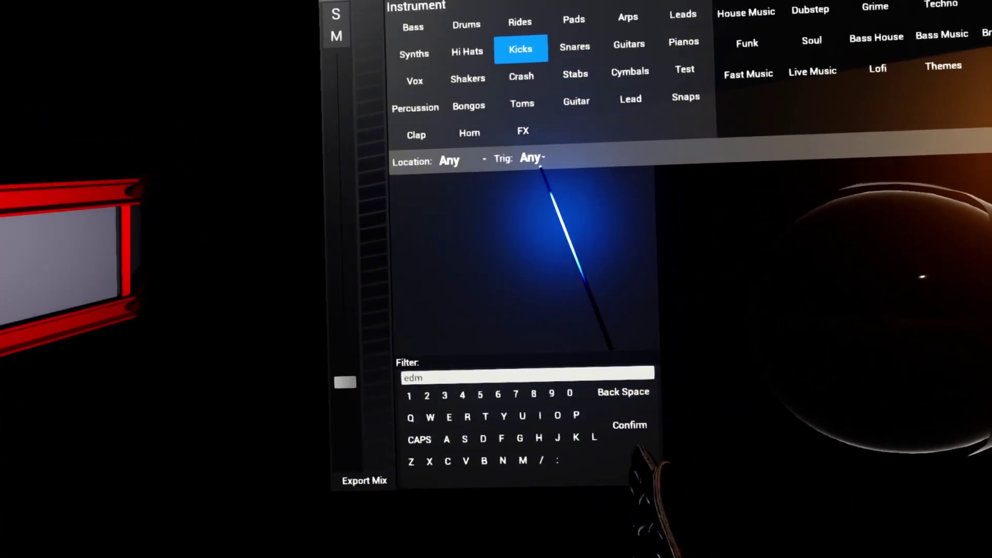
left_click(521, 76)
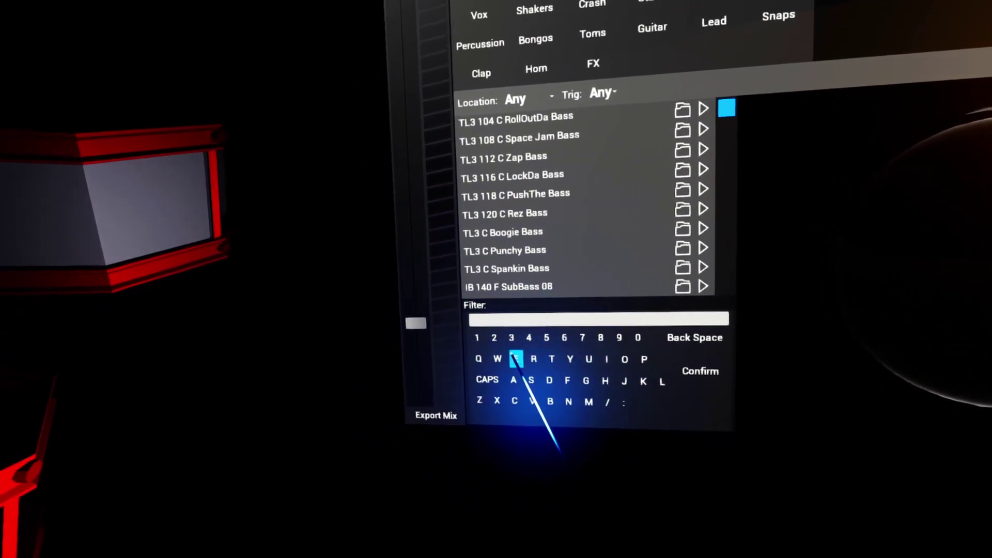
left_click(550, 374)
left_click(590, 396)
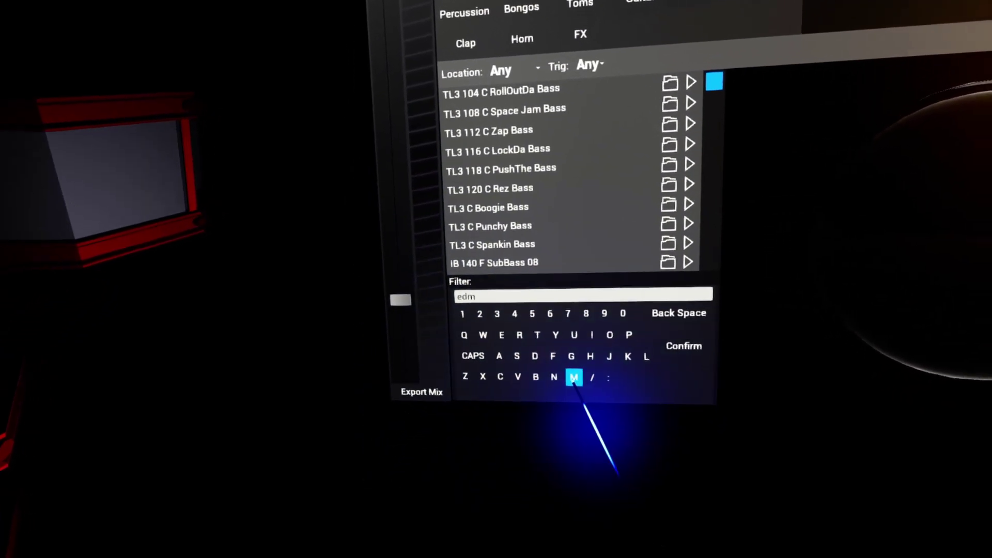
left_click(666, 354)
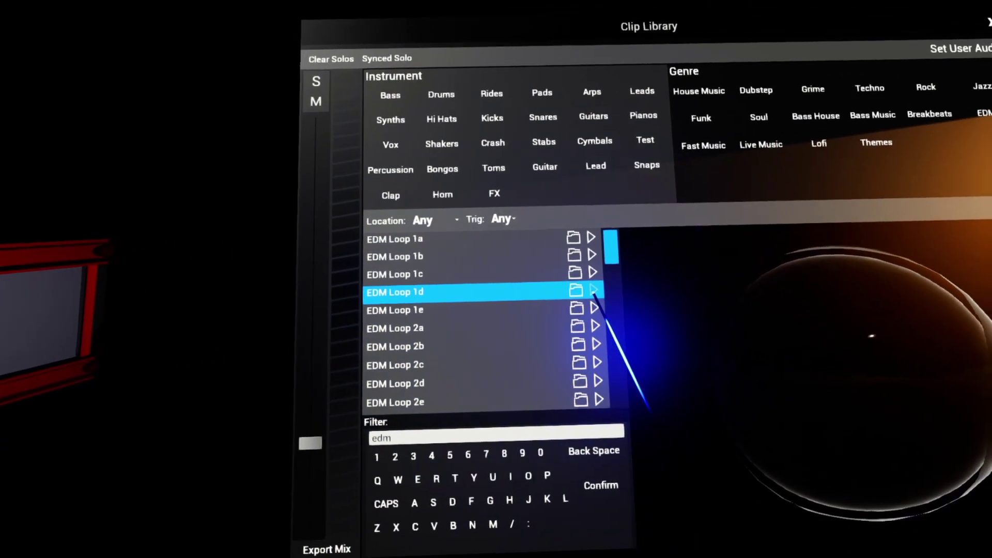
Preview EDM Loop 1d, EDM Loop 2a and EDM Loop 1c in the clip list, and stop the playback
left_click(681, 280)
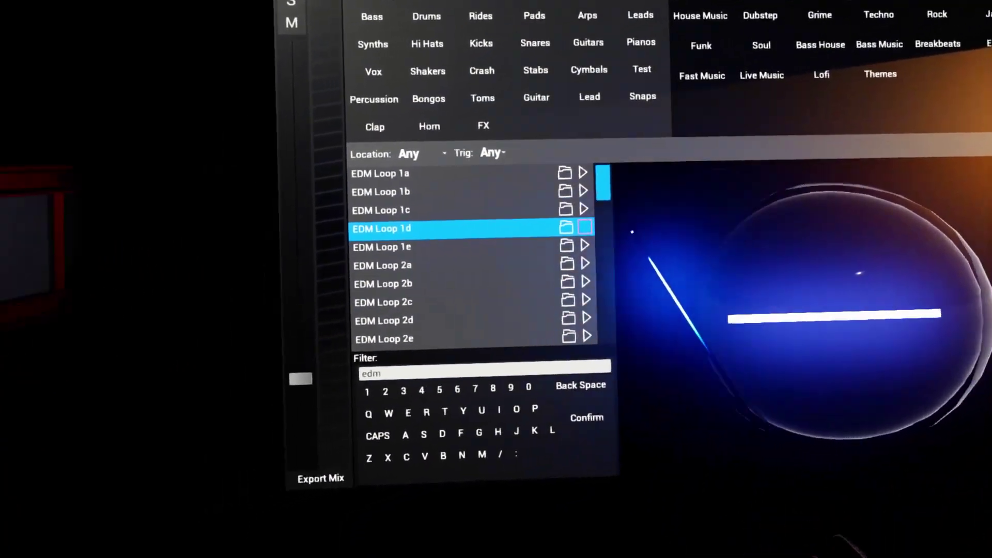
right_click(631, 232)
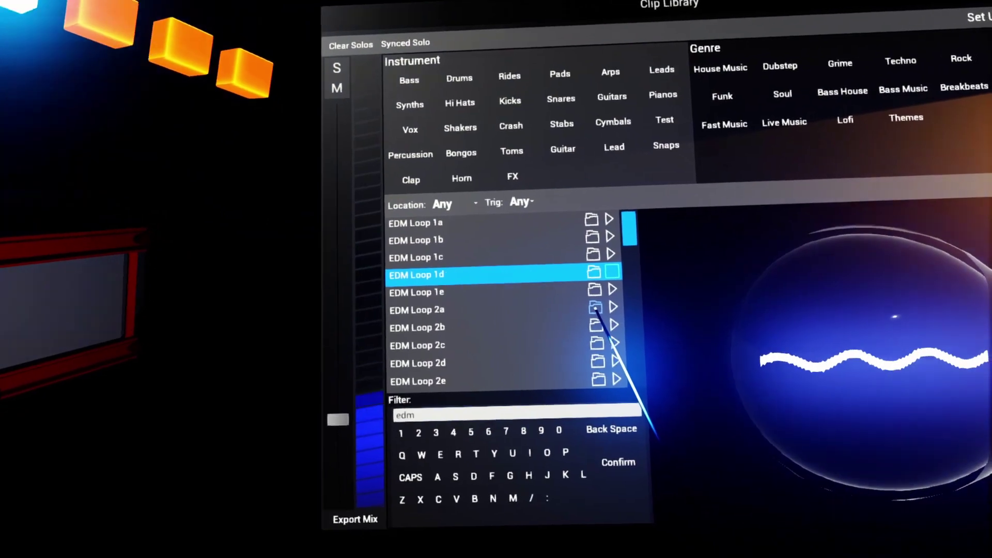
left_click(613, 307)
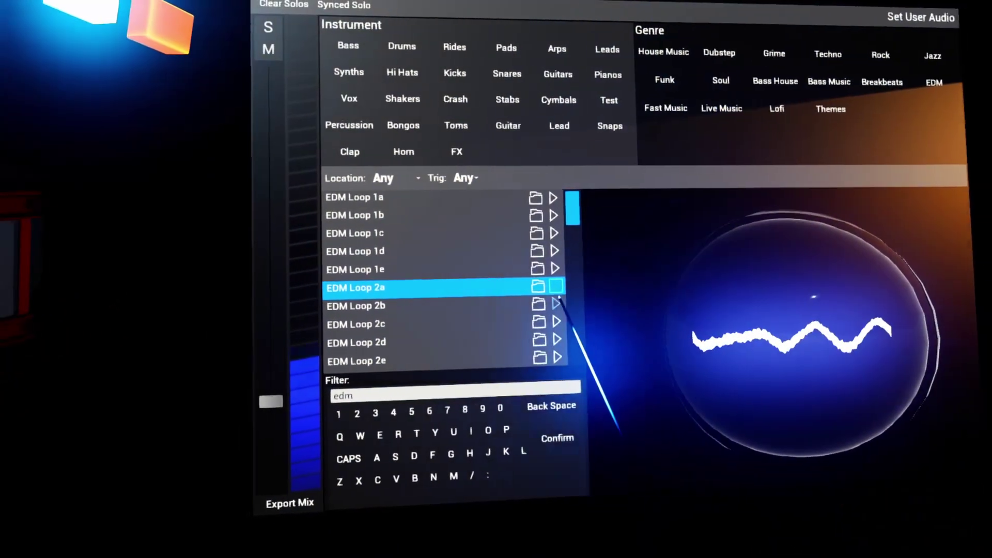
left_click(577, 318)
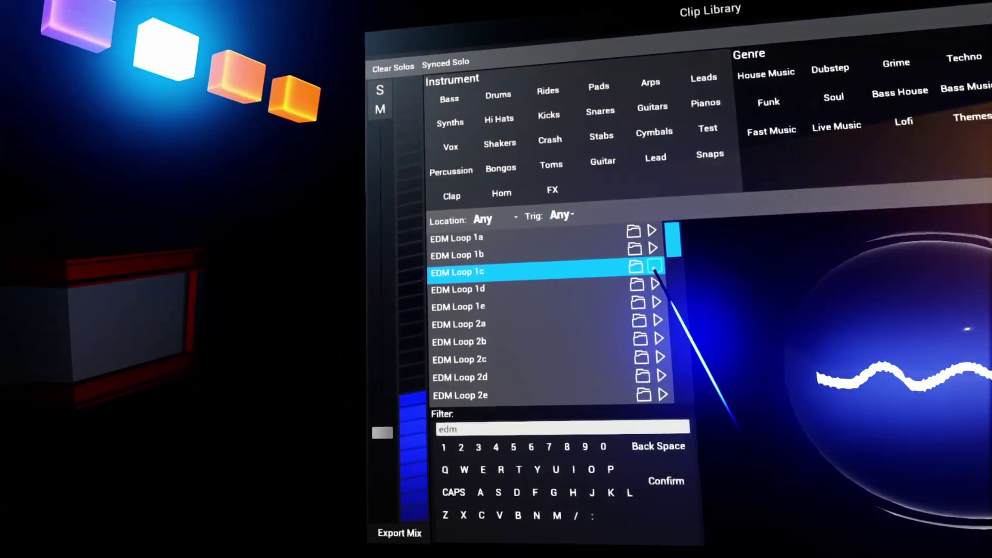
left_click(654, 266)
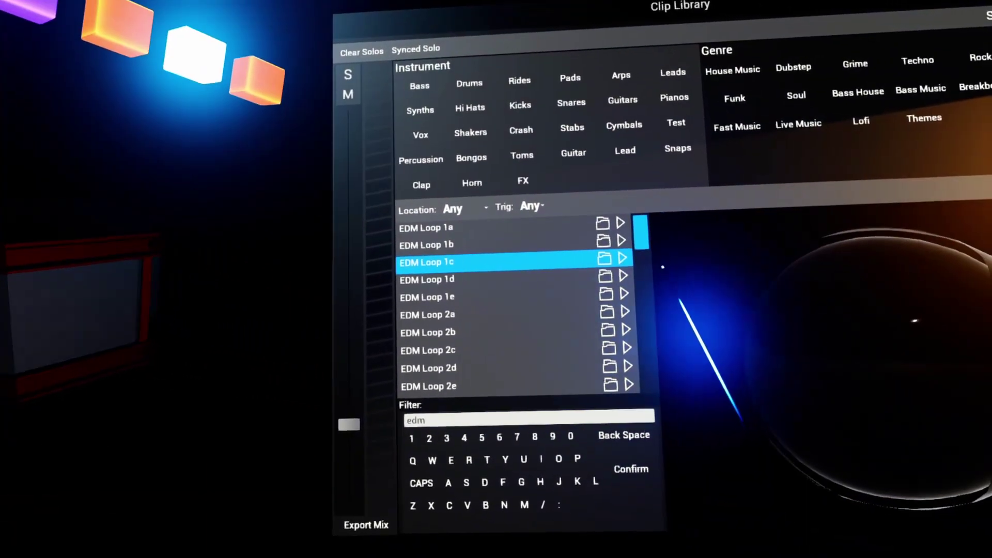
Add EDM Loop 1c to the scene as a loop pad, testing its playback, and close the clip library
left_click(609, 255)
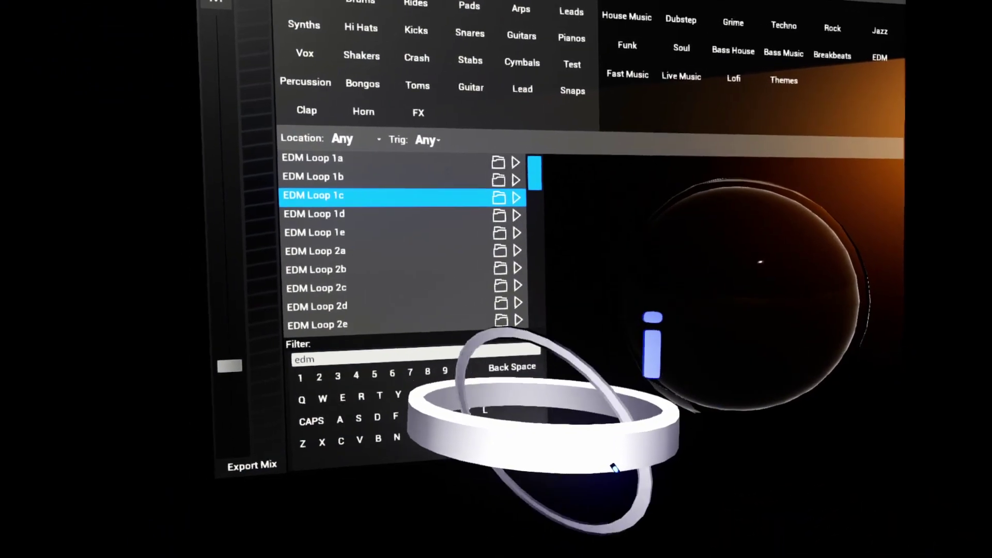
left_click(672, 455)
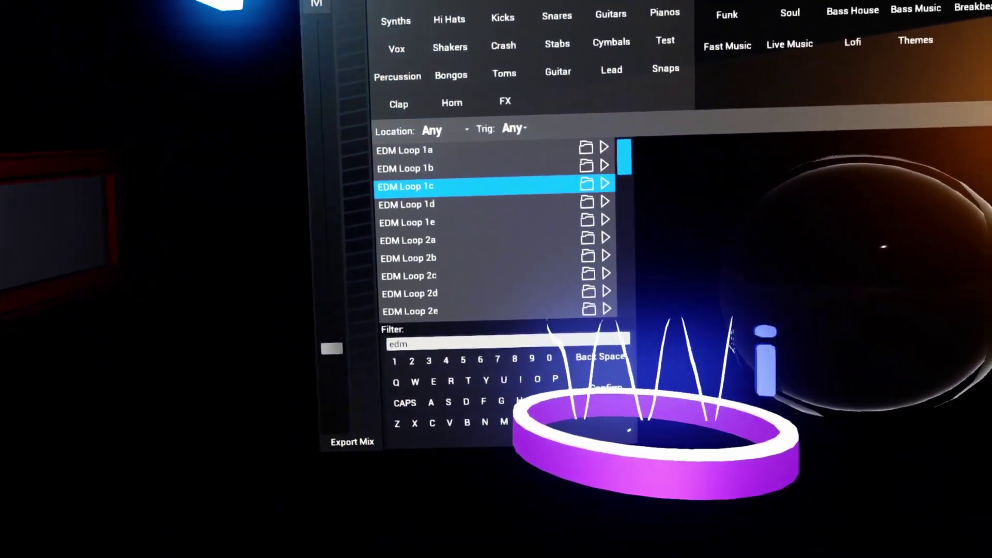
left_click(655, 465)
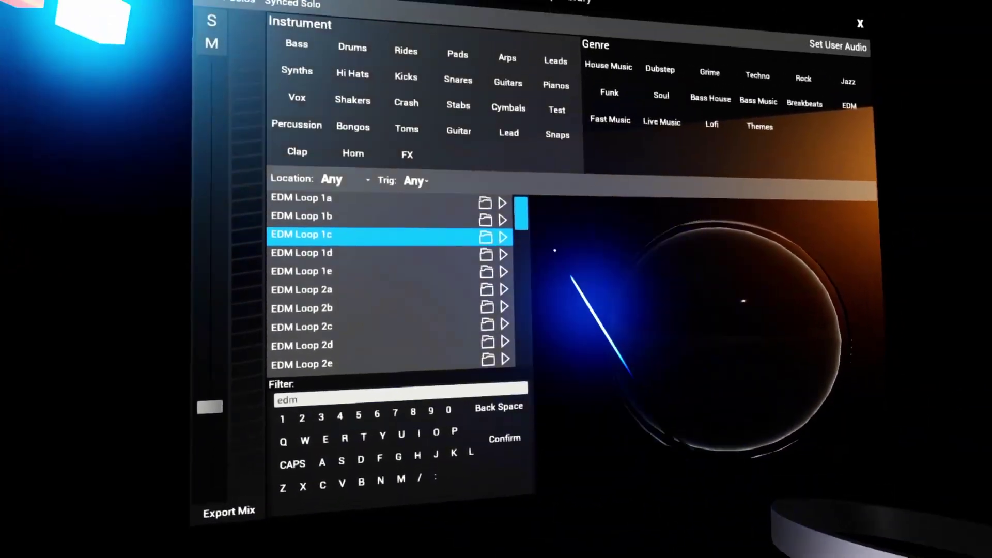
key("Escape")
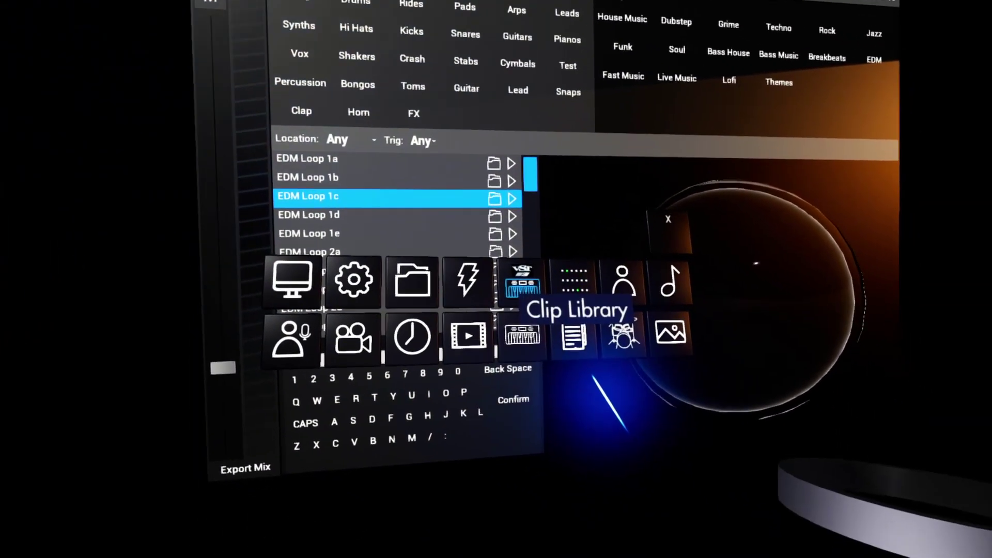
left_click(643, 238)
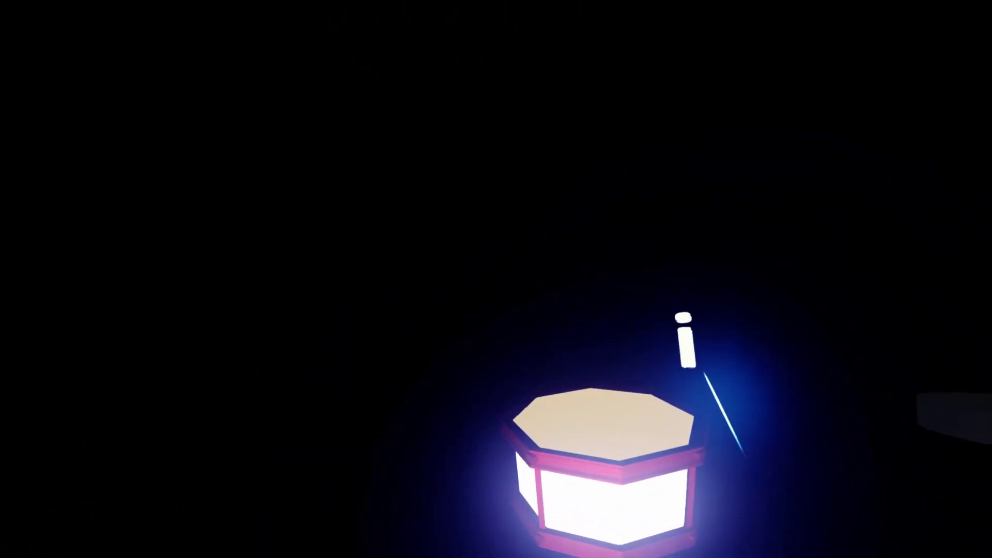
Open the kick drum's settings and browse its replacement clips, filtered to One Shots and the Kicks instrument
left_click(686, 341)
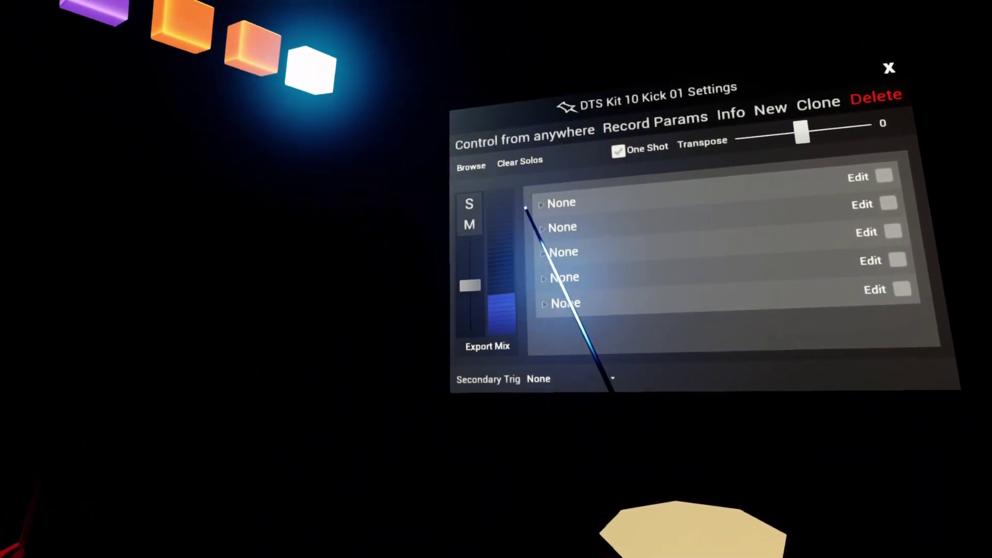
left_click(485, 199)
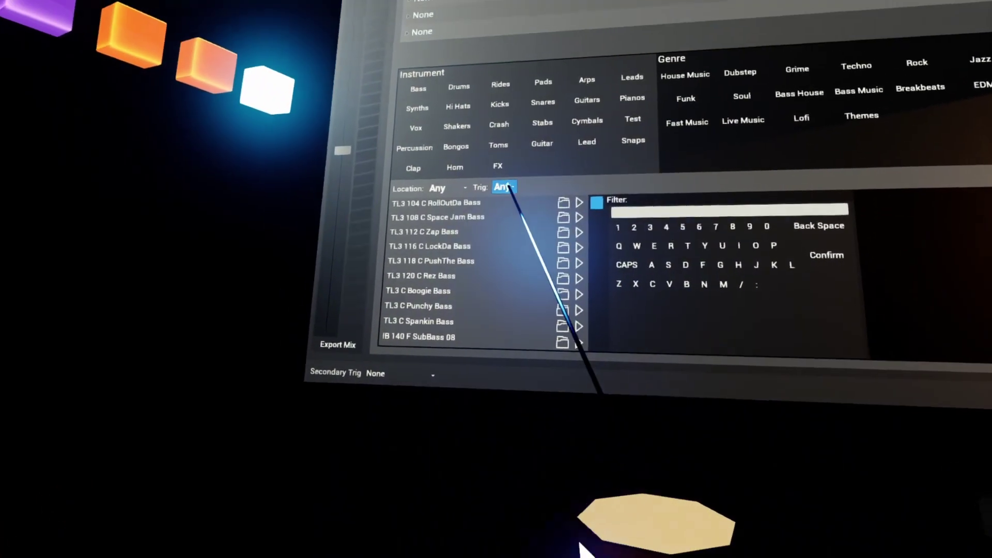
left_click(485, 154)
left_click(493, 221)
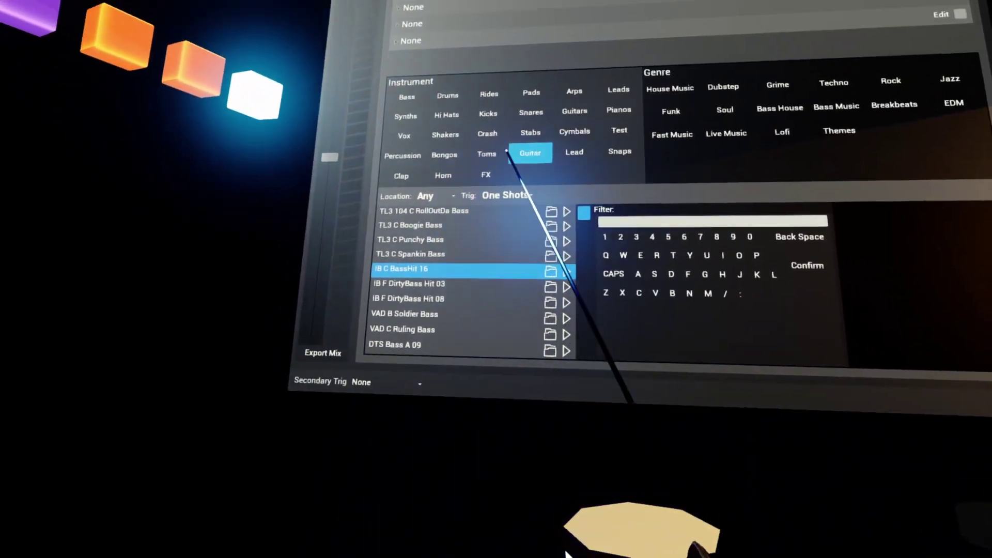
left_click(488, 113)
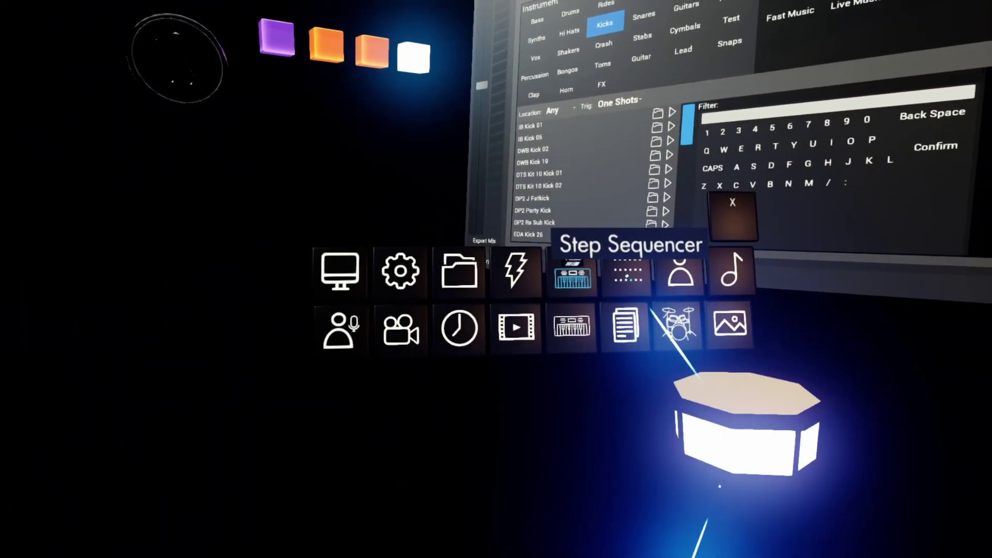
Add a step sequencer with all four rows enabled in its first and fifth columns, and start it playing
left_click(627, 270)
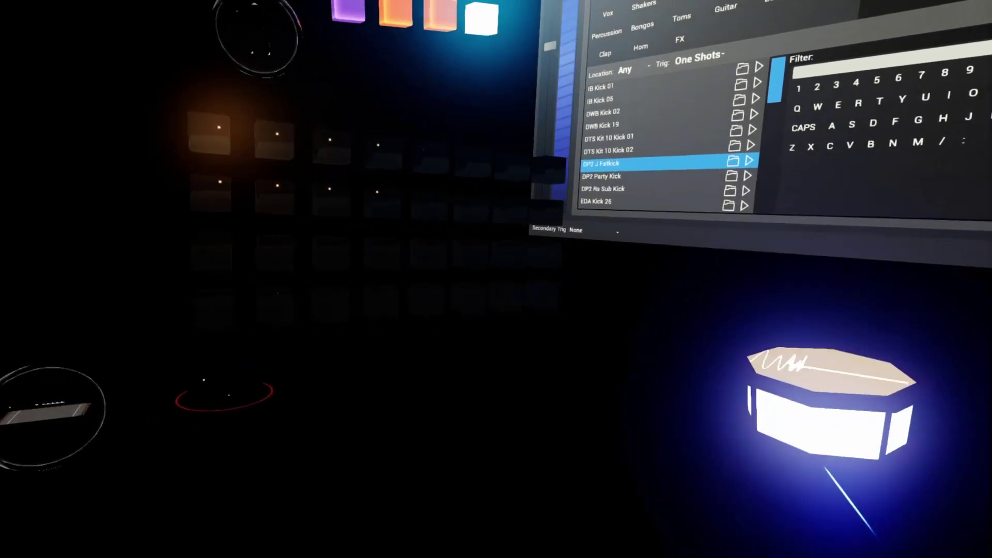
left_click_drag(356, 203, 399, 377)
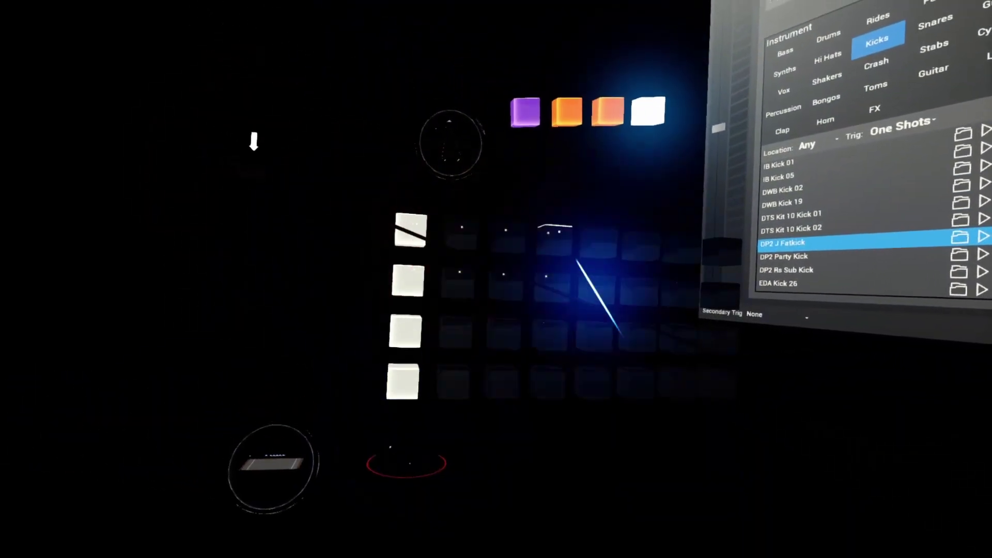
left_click_drag(582, 253, 576, 391)
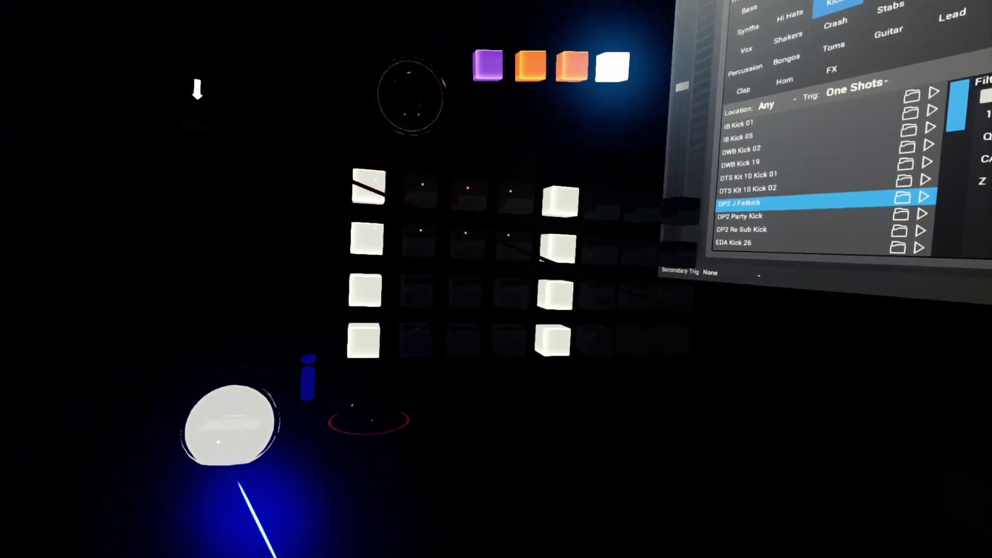
left_click(240, 450)
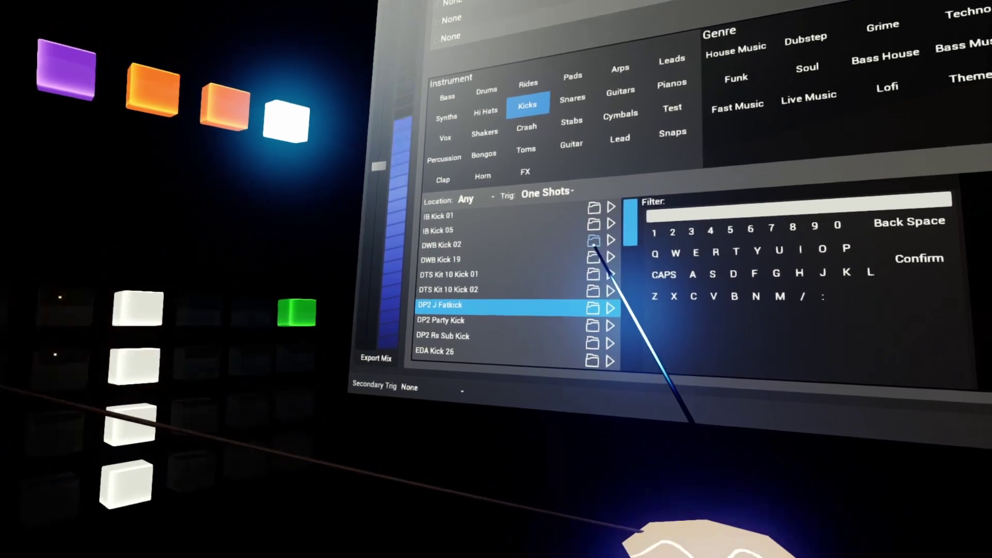
left_click_drag(623, 252, 622, 264)
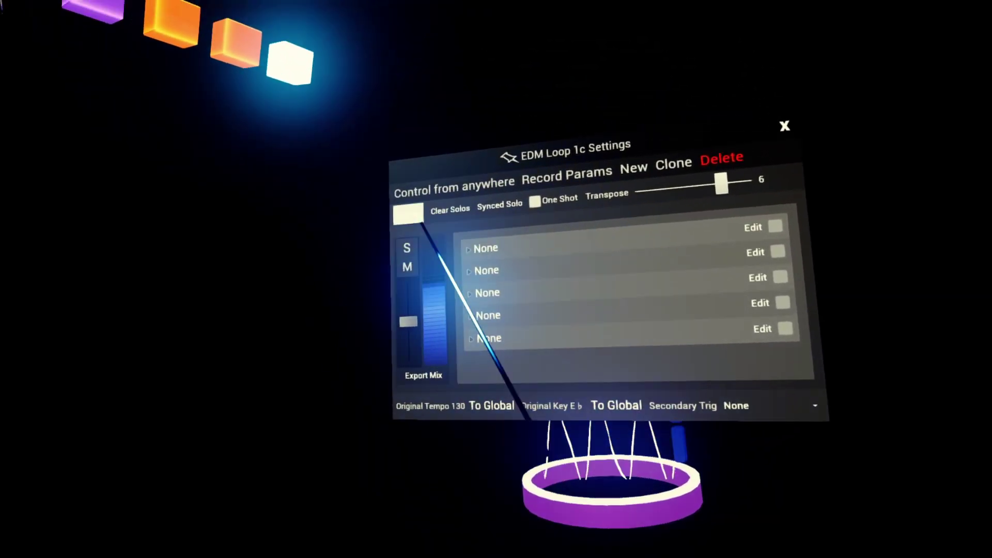
Browse clips of the Loops trigger type in the loop pad's settings, and delete the pad
left_click(432, 236)
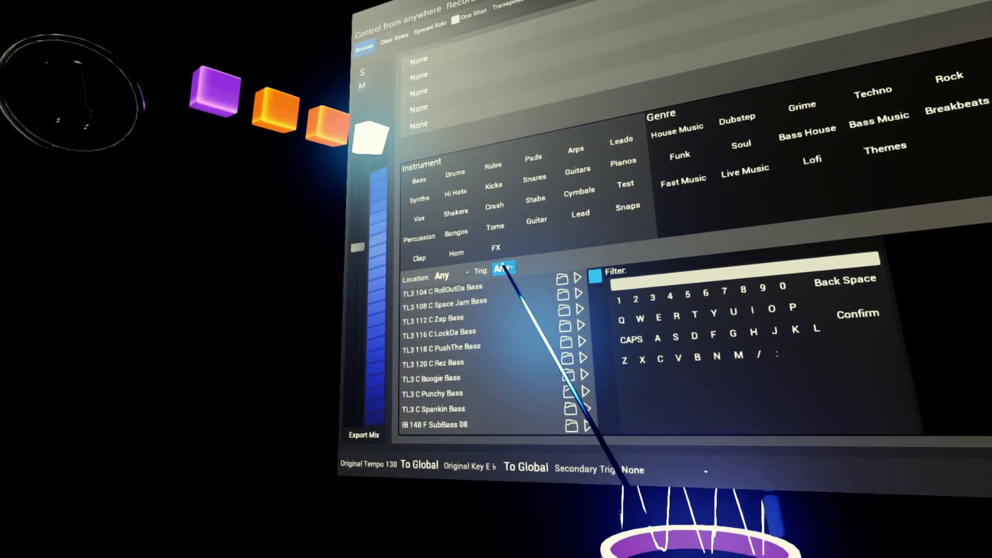
left_click(516, 274)
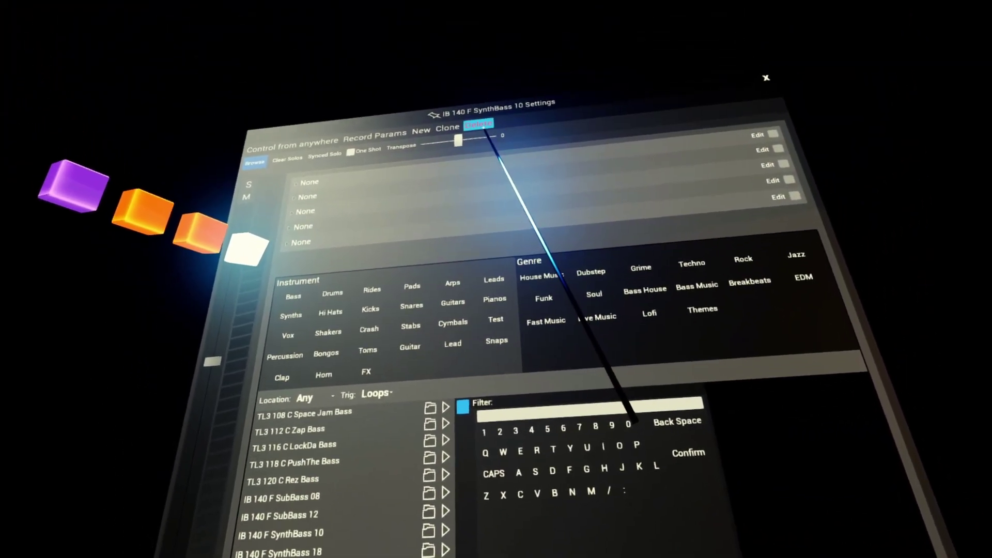
left_click(480, 126)
Place a grid of loop pads in the scene and open the settings of the 140demo pad
key("Escape")
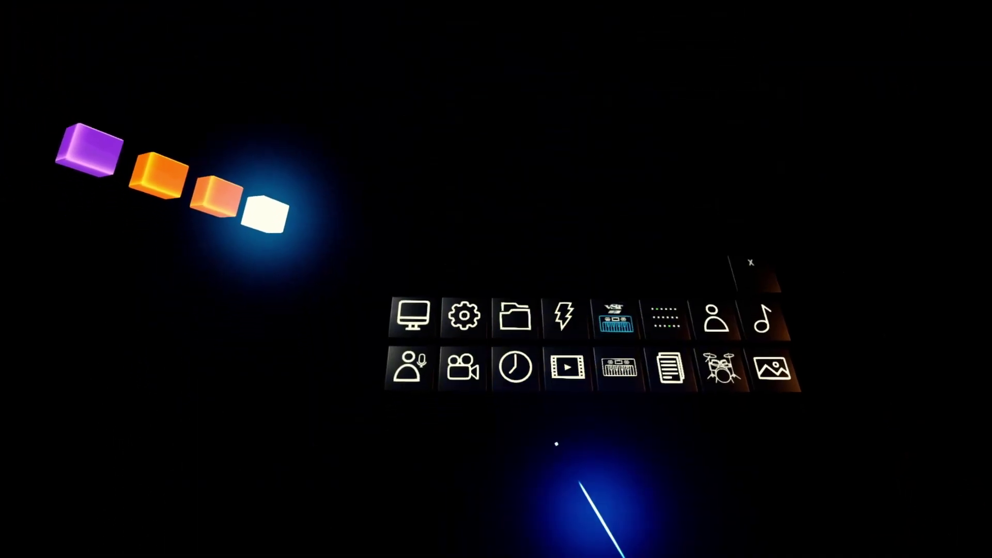
left_click(623, 252)
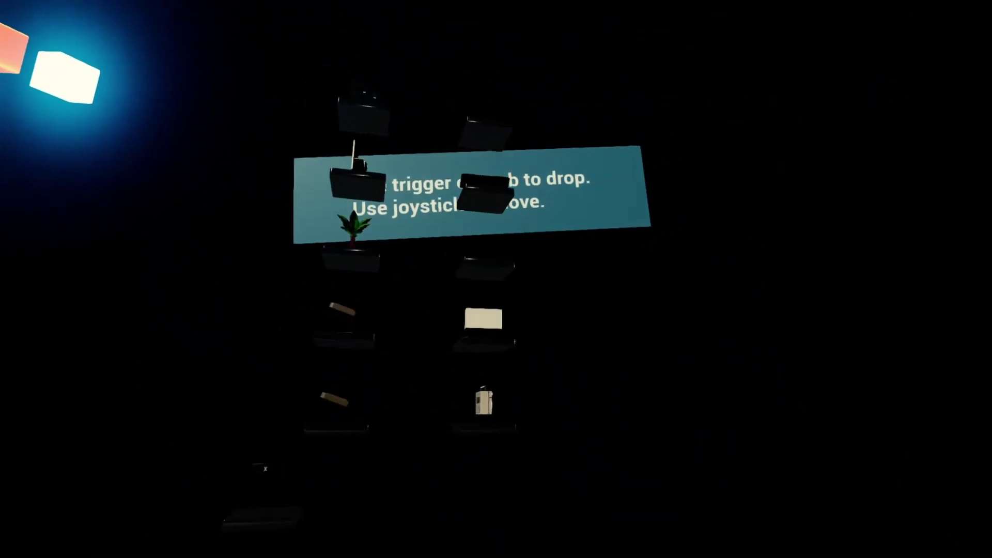
left_click(449, 313)
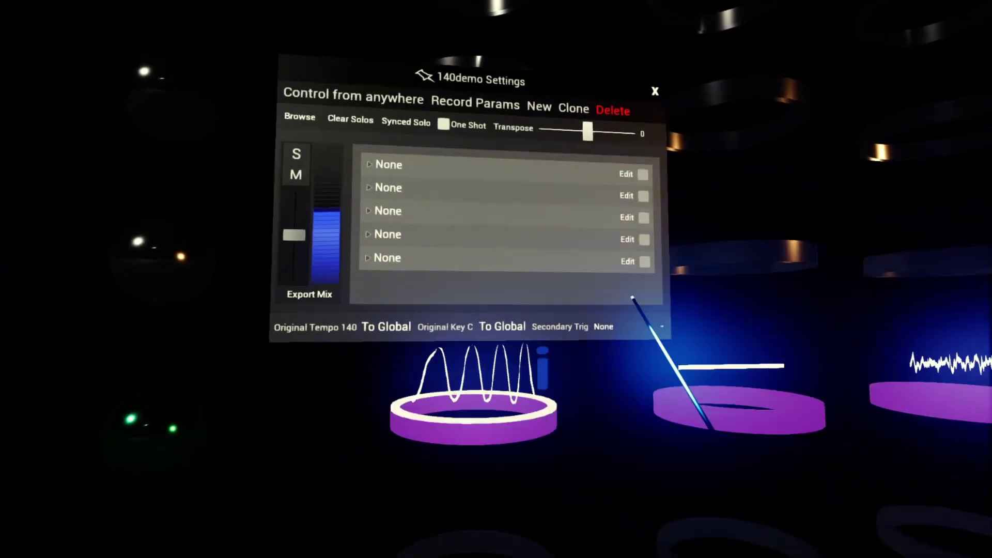
Browse replacement clips for the 140demo pad, filtered to the Loops trigger type and the House Music genre
left_click(300, 117)
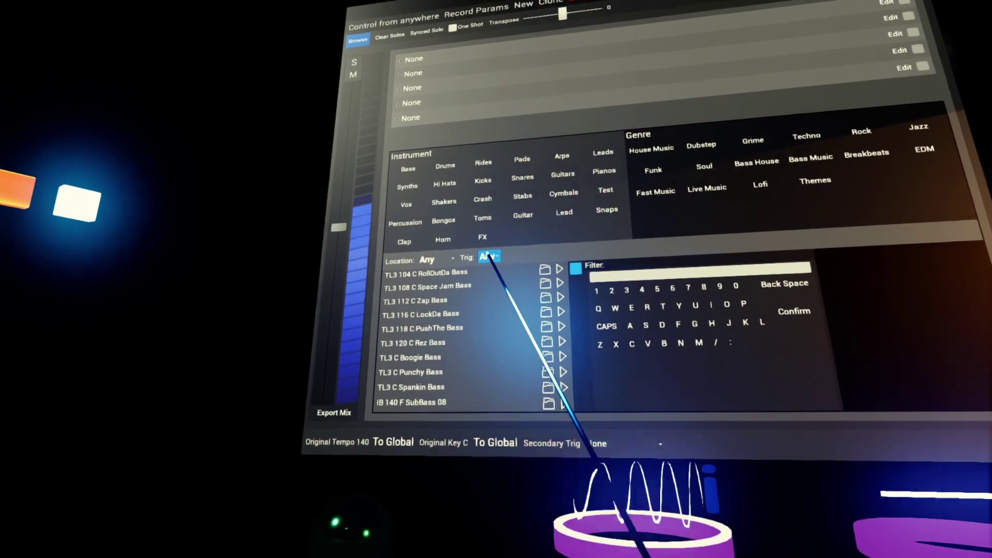
left_click(439, 235)
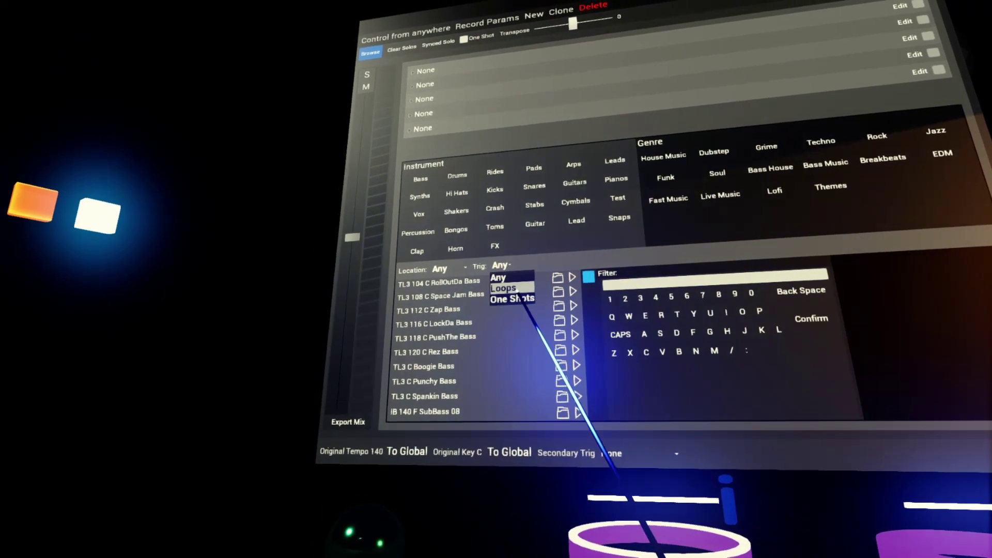
left_click(503, 288)
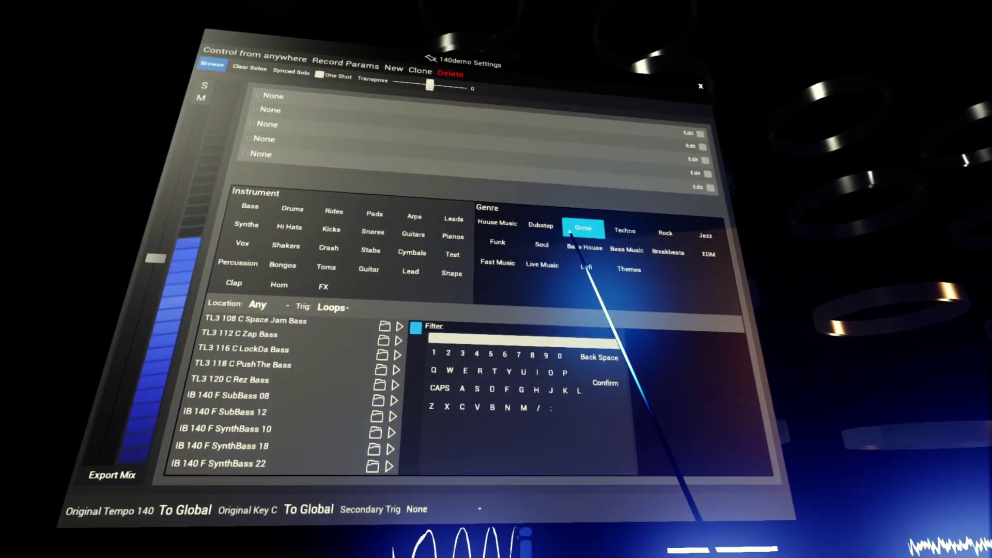
left_click(497, 222)
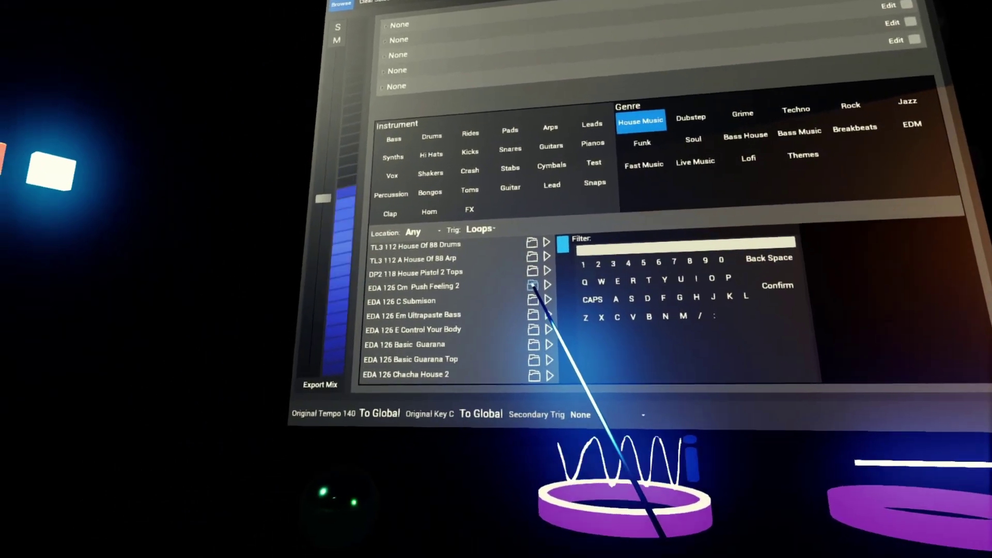
Swap the pad's clip for EDA 126 Cm Push Feeling 2, start it playing, and try another house loop from the list
left_click(455, 350)
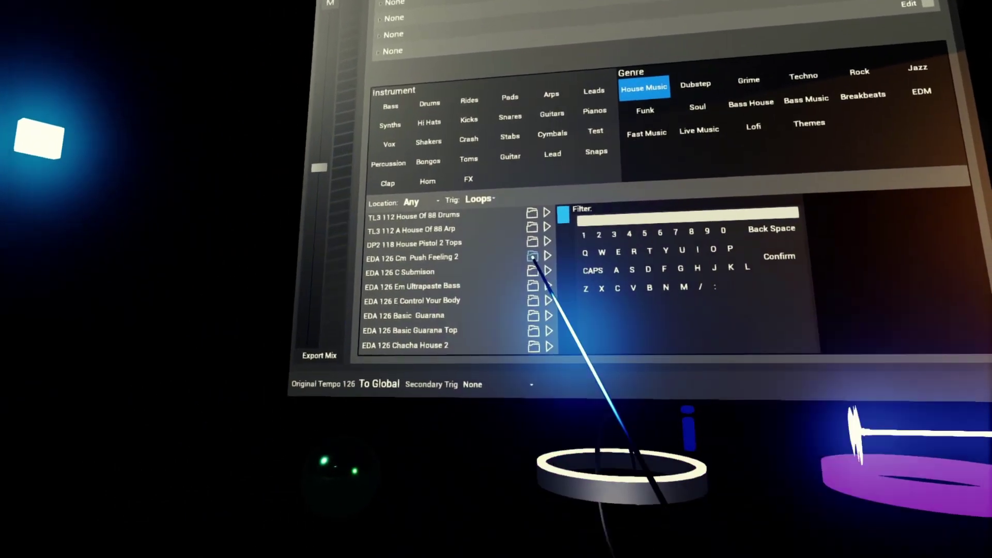
left_click(615, 480)
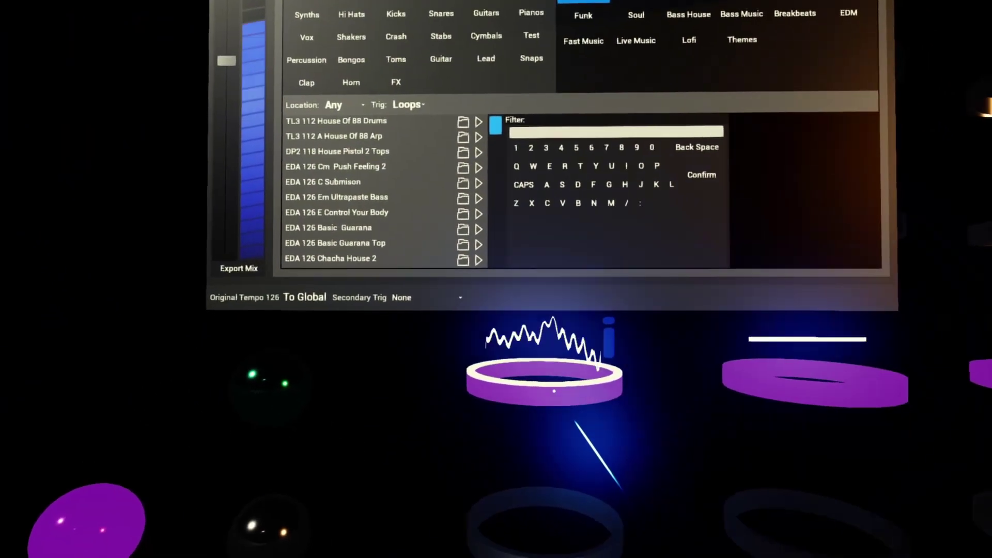
left_click(519, 262)
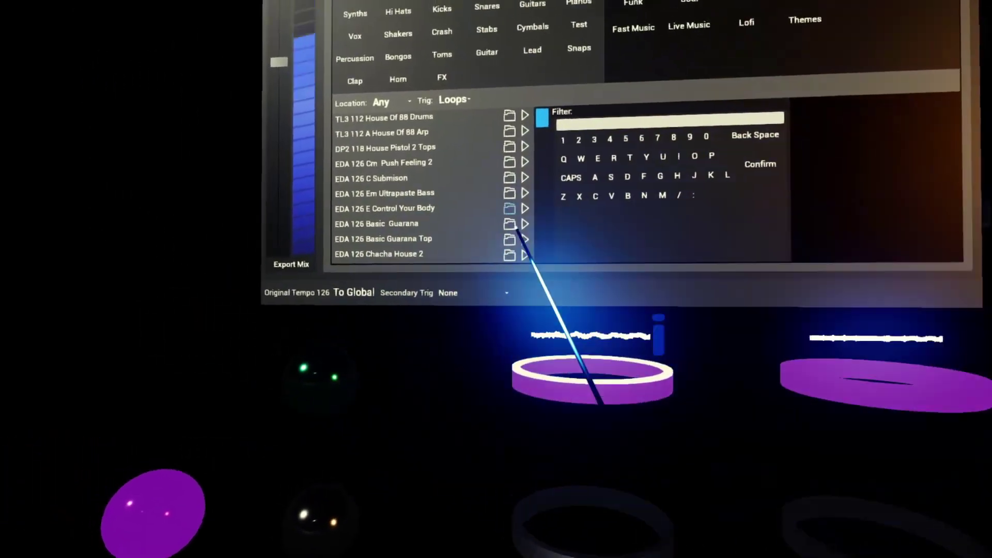
Swap the pad's clip for Ahee pt05 from further down the clip list, and stop all playback
left_click_drag(560, 152, 569, 210)
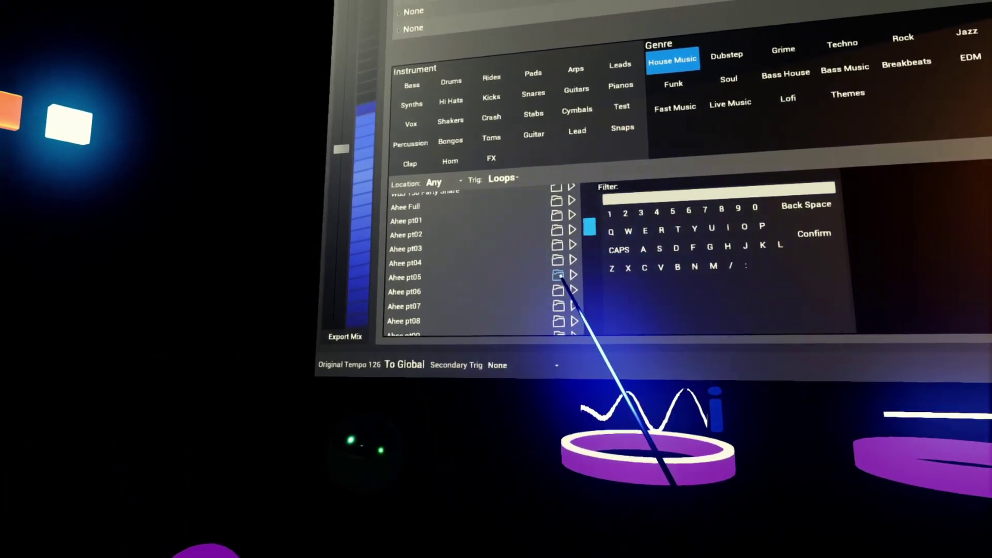
left_click(562, 279)
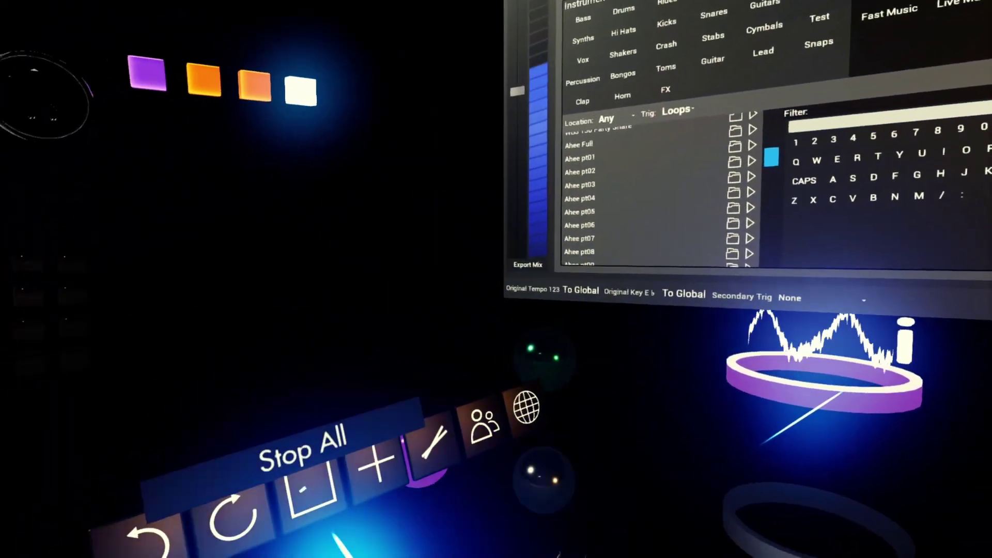
left_click(313, 483)
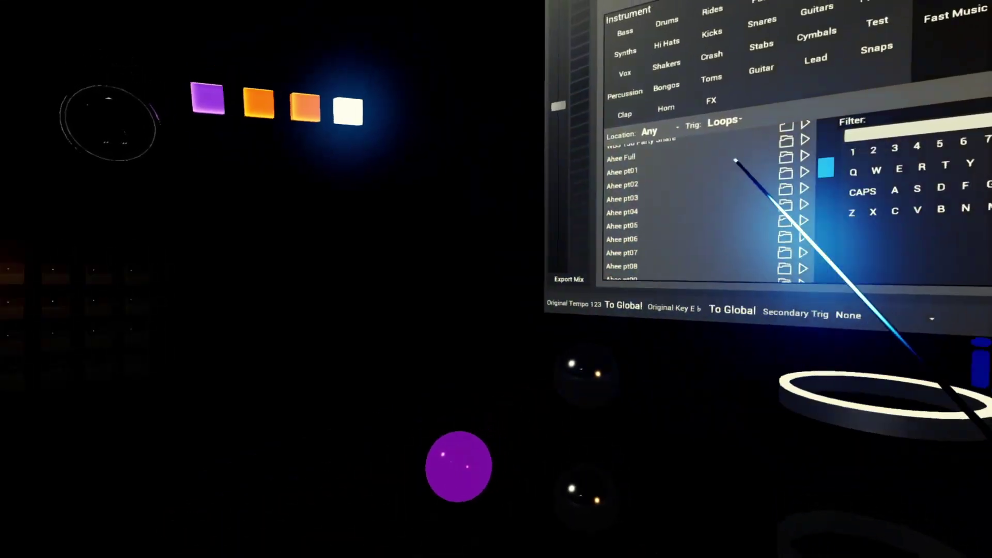